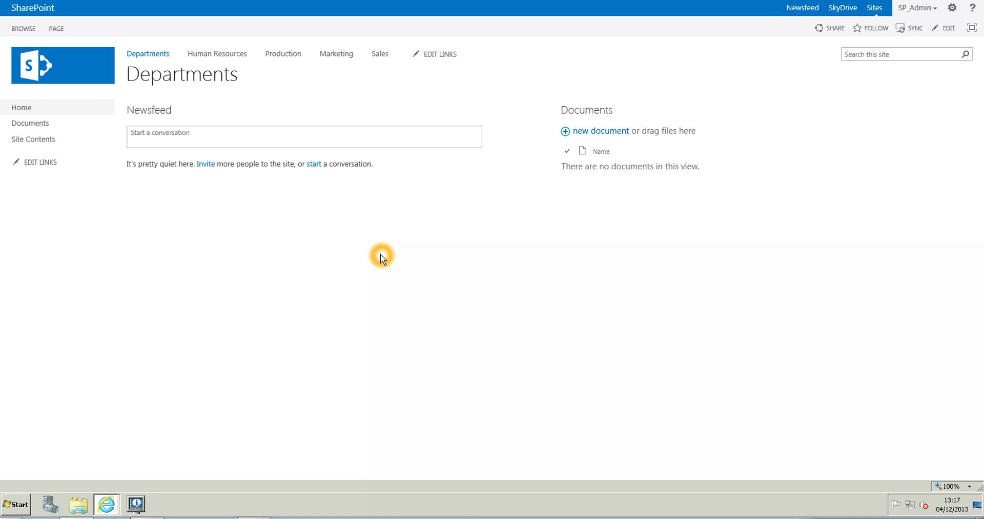
# Go from the Departments site to the Marketing subsite using the top navigation bar.
pyautogui.click(369, 236)
pyautogui.click(388, 241)
pyautogui.click(239, 84)
pyautogui.click(256, 91)
pyautogui.click(138, 75)
pyautogui.click(137, 75)
pyautogui.click(199, 77)
pyautogui.click(237, 78)
pyautogui.click(258, 80)
pyautogui.click(327, 63)
pyautogui.click(338, 56)
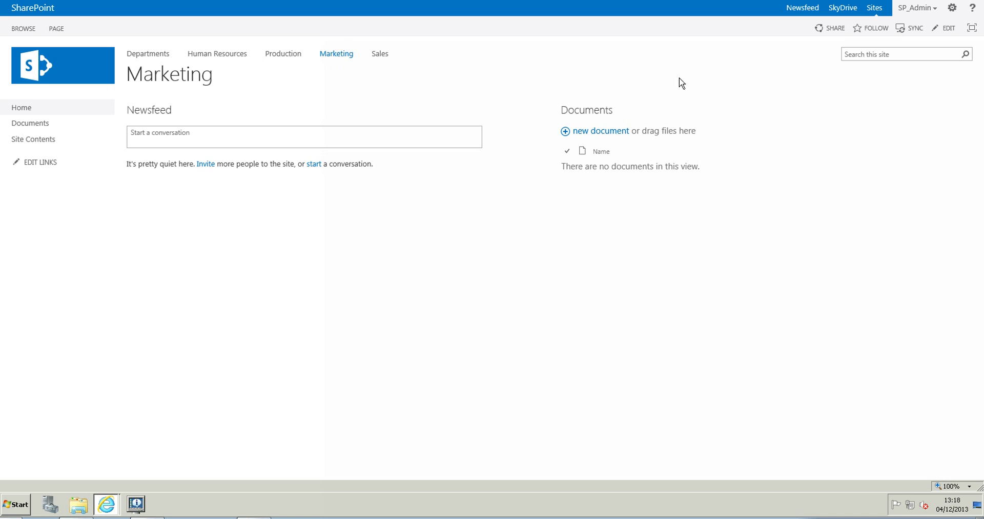
# Open the Marketing subsite's Site Permissions page through Site settings under Users and Permissions.
pyautogui.click(872, 74)
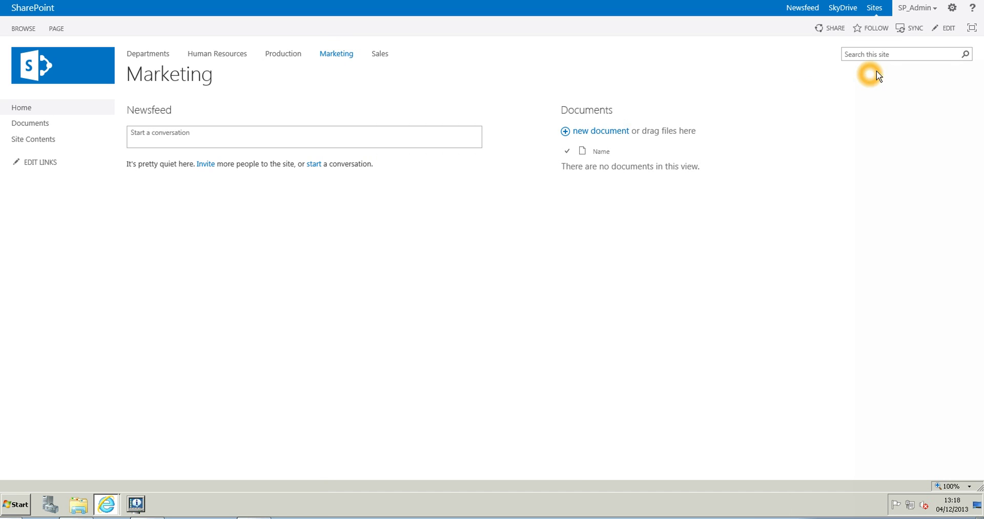
pyautogui.click(952, 10)
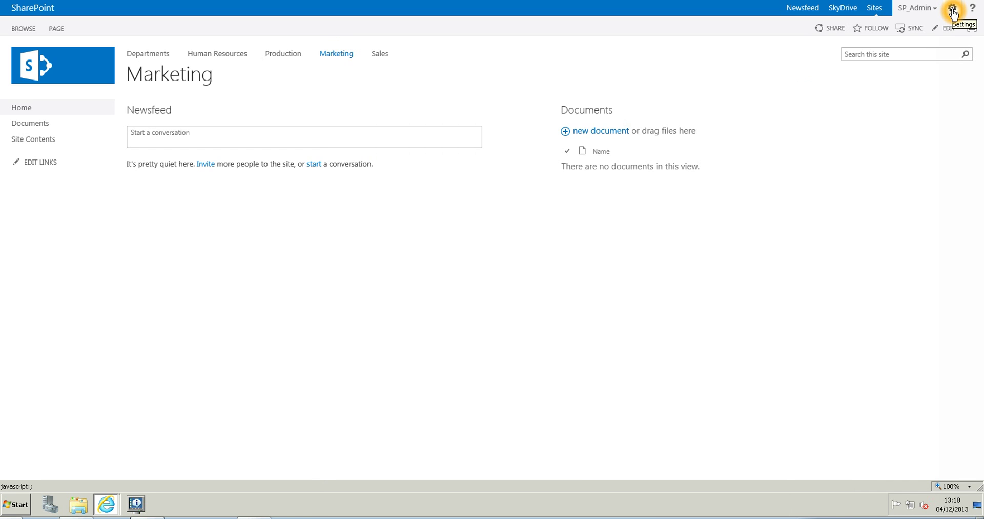
pyautogui.click(953, 10)
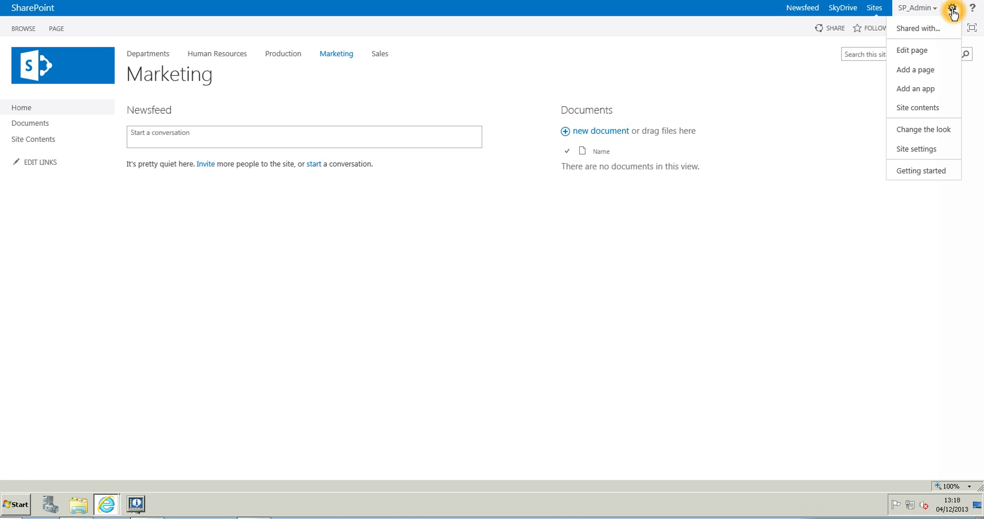
pyautogui.click(928, 150)
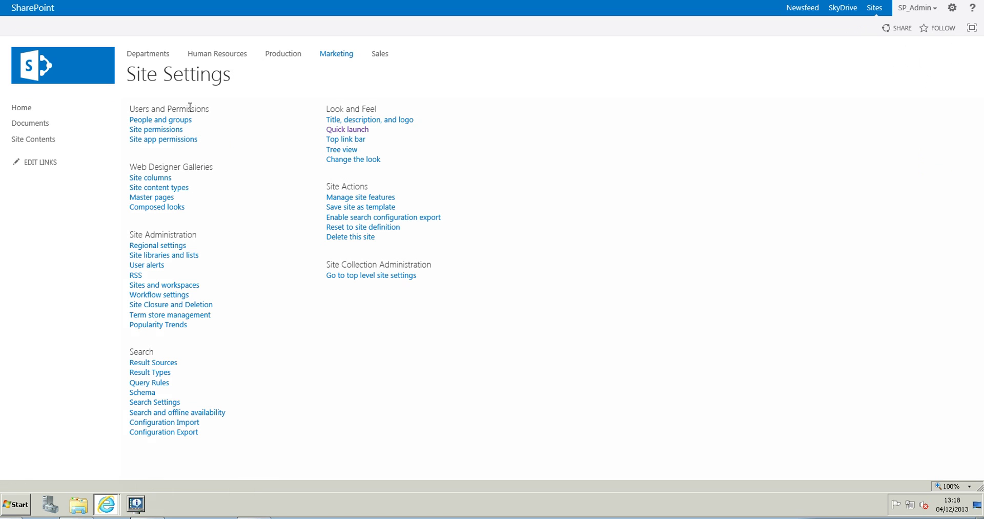
pyautogui.click(207, 110)
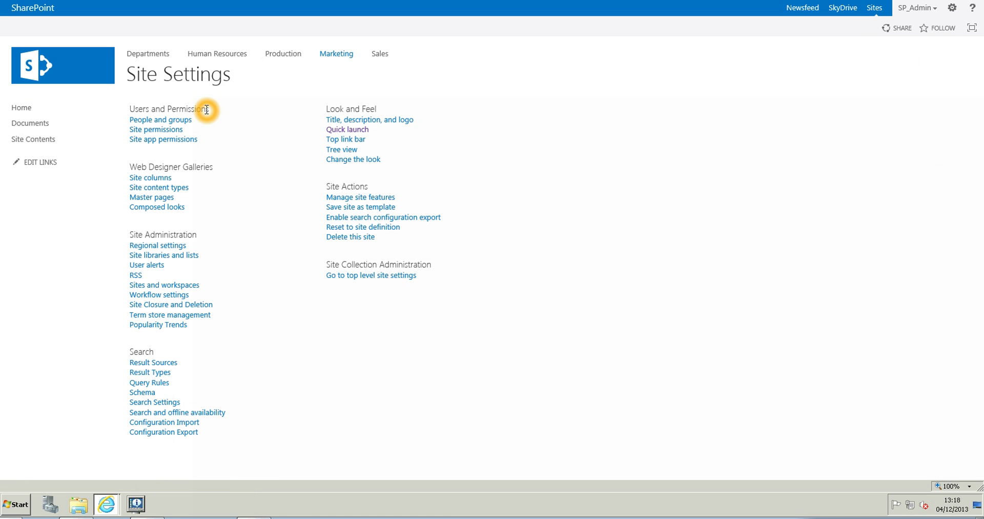
pyautogui.click(159, 130)
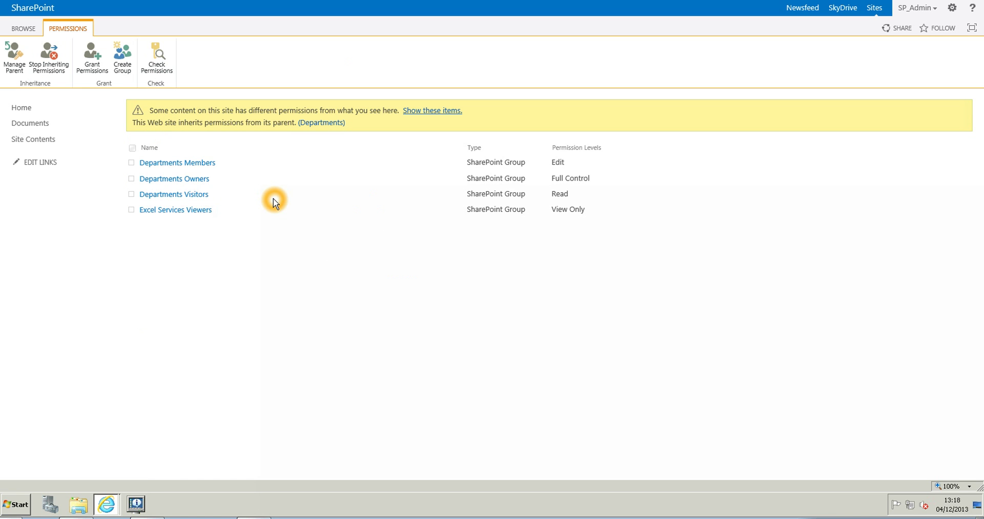
# Begin breaking the Marketing site's permission inheritance from the Departments site.
pyautogui.click(180, 137)
# Stop inheriting permissions from Departments and confirm unique permissions for Marketing.
pyautogui.click(56, 70)
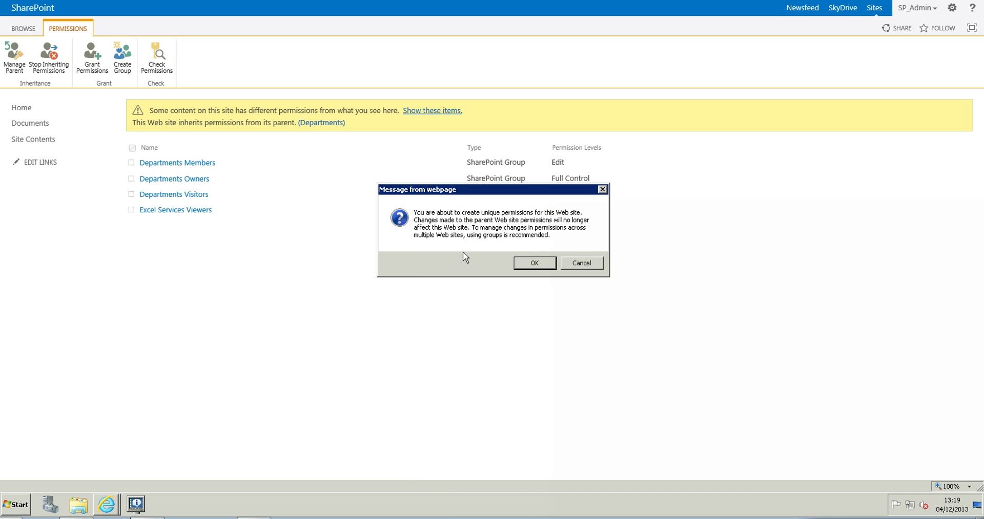
pyautogui.click(531, 263)
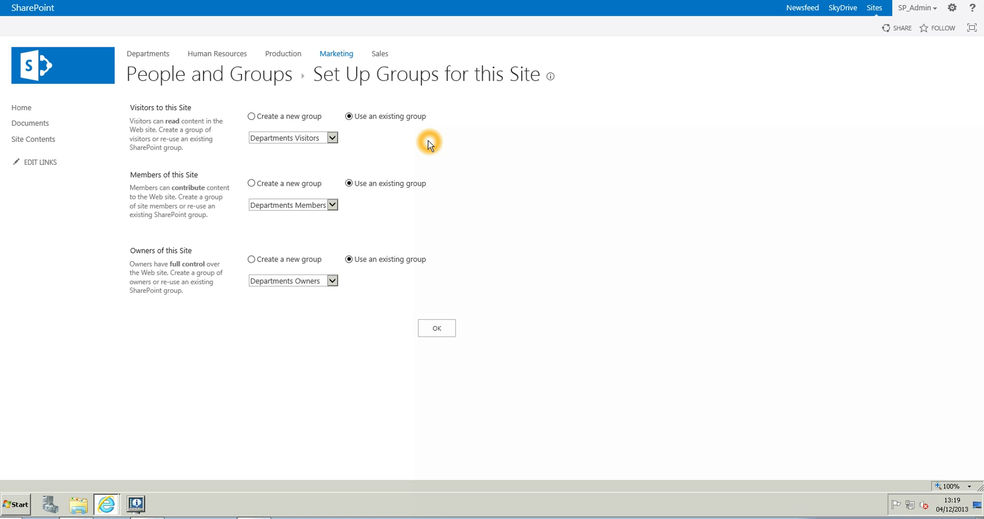
# Choose to create new Visitors, Members and Owners groups instead of reusing Departments groups.
pyautogui.click(252, 117)
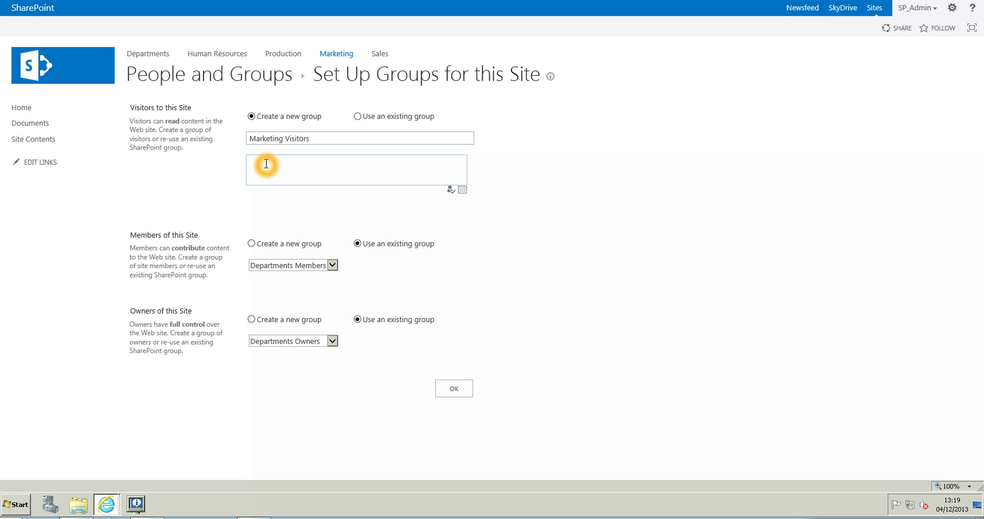
pyautogui.click(252, 243)
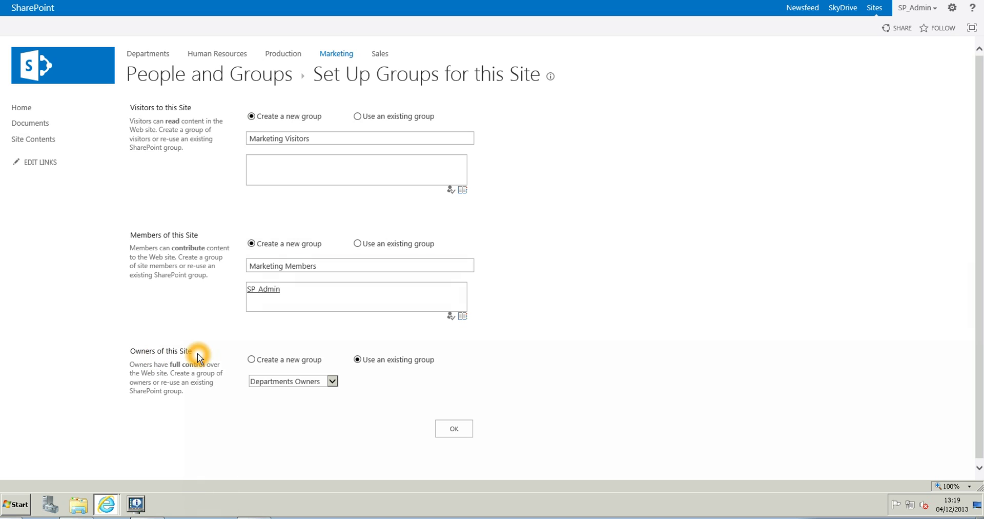
pyautogui.click(252, 359)
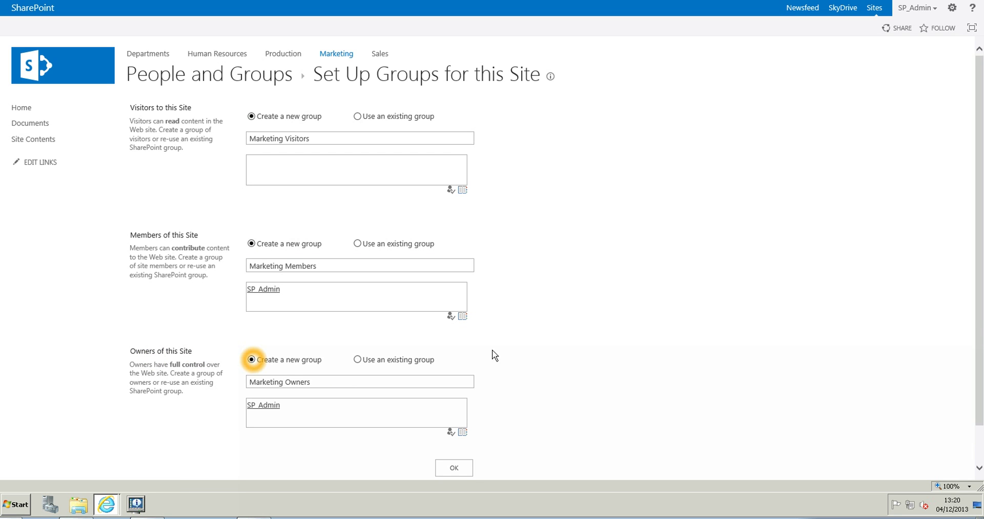
# Review the people listed by default in the new Marketing Members group.
pyautogui.click(505, 292)
pyautogui.click(512, 286)
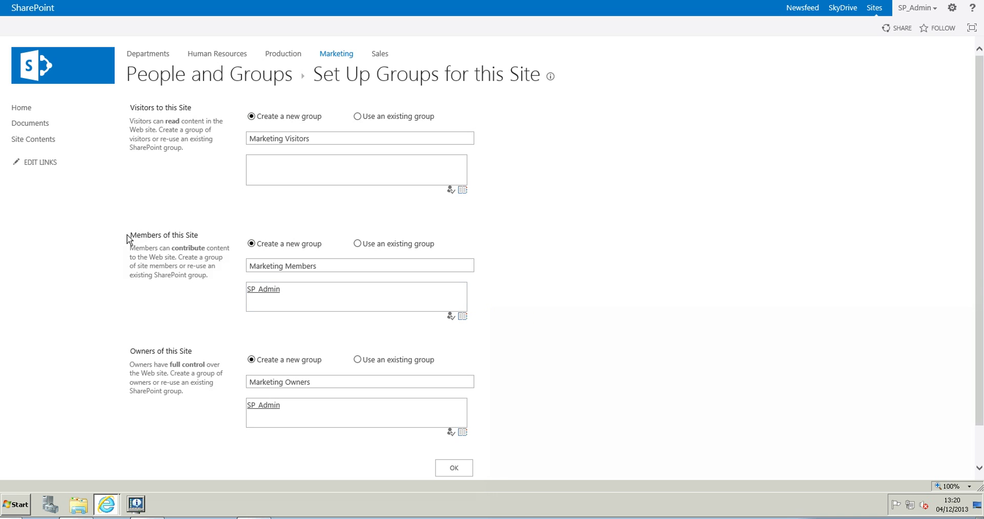
pyautogui.click(190, 235)
pyautogui.click(259, 288)
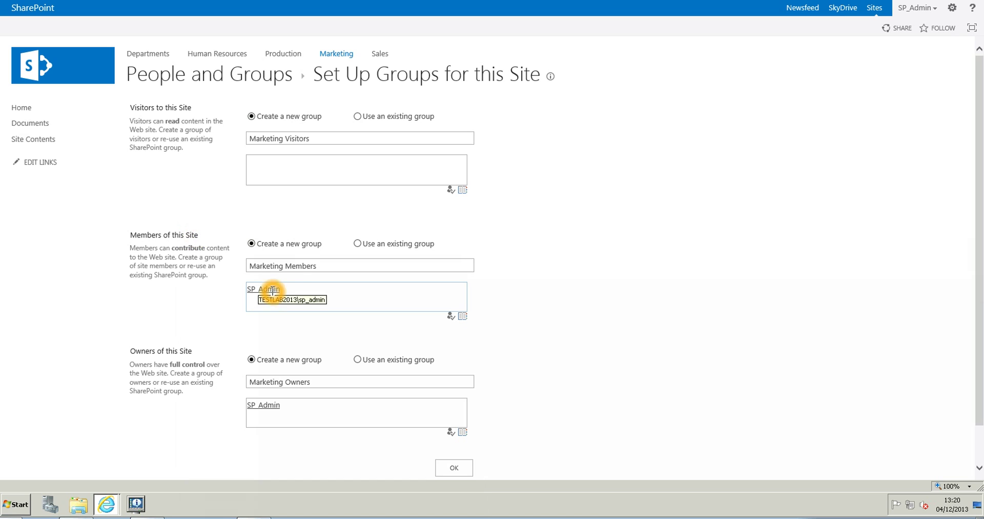
pyautogui.click(294, 291)
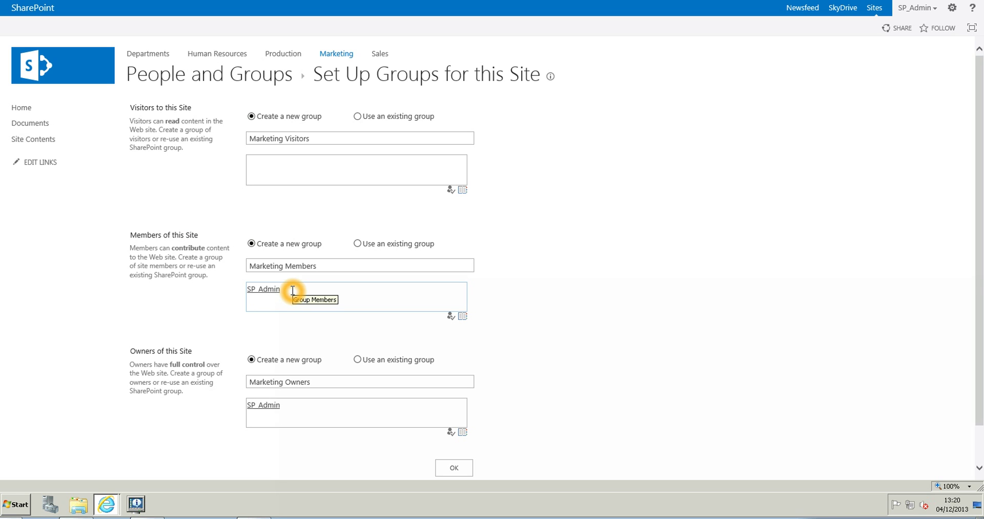
# Make the Marketing Director the Marketing Owners member and submit the three new groups.
pyautogui.click(253, 385)
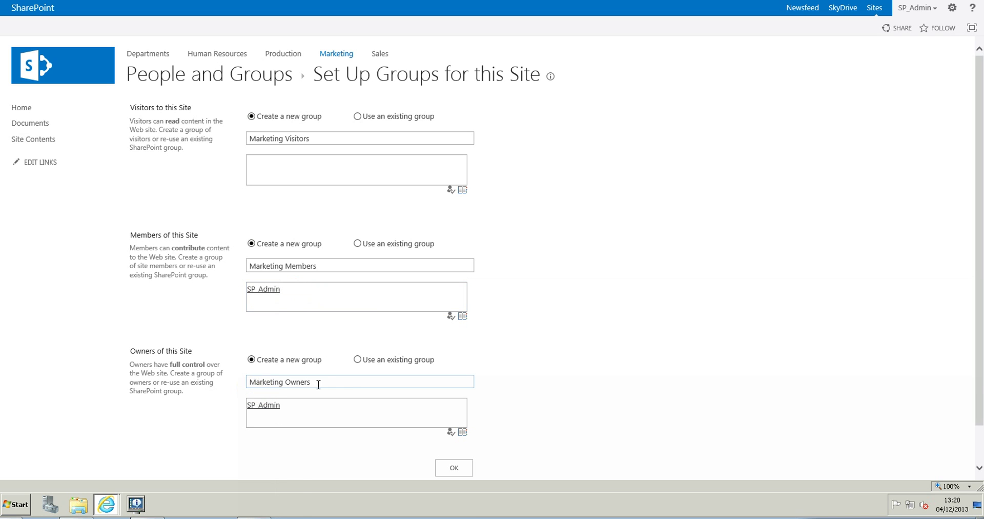
pyautogui.click(292, 403)
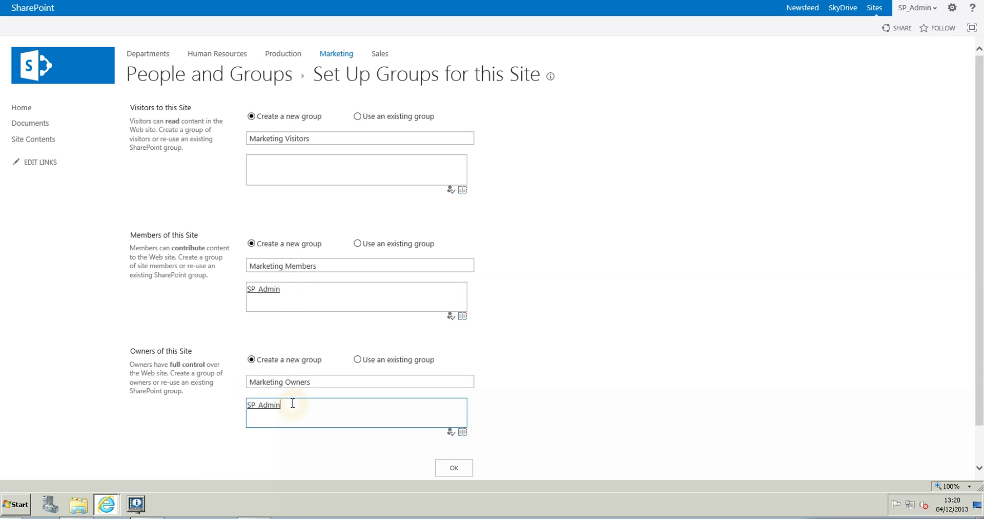
pyautogui.press('BackSpace')
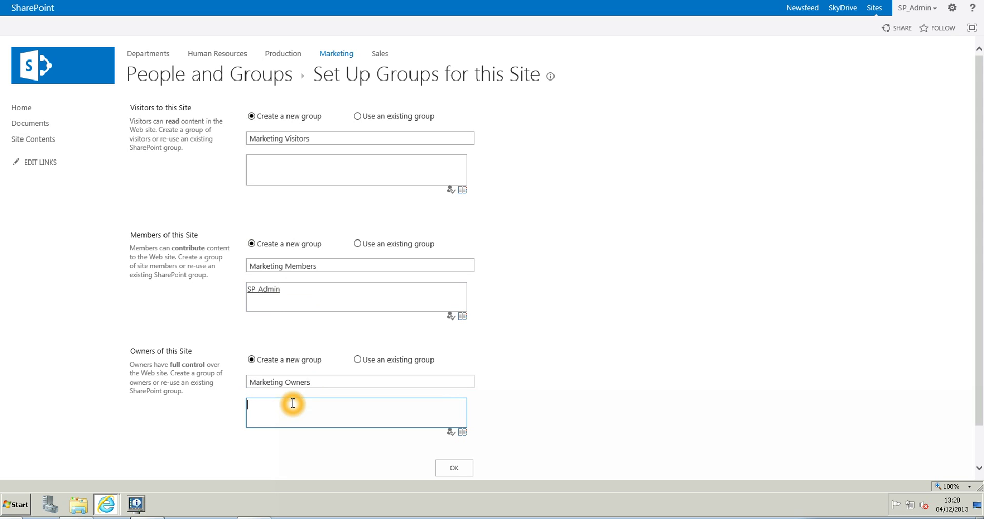
pyautogui.click(462, 434)
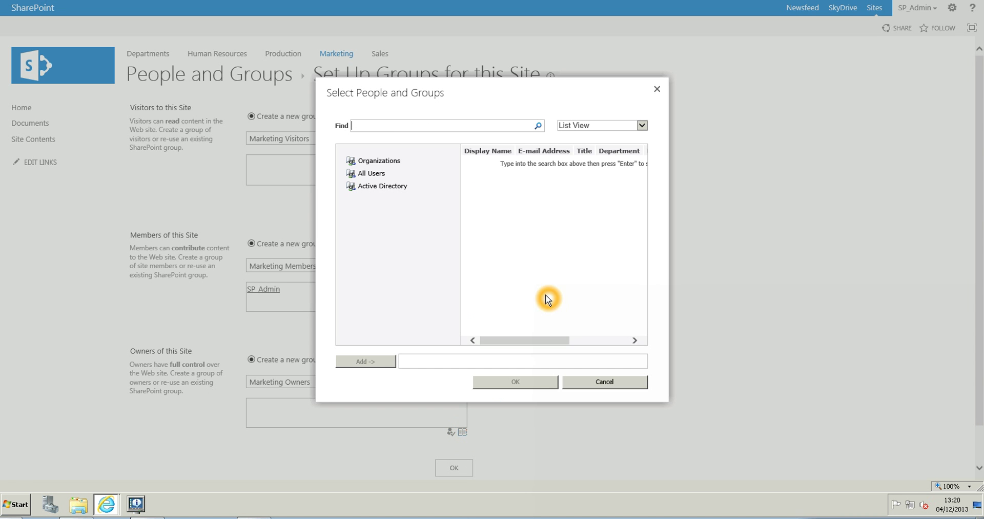
pyautogui.click(388, 127)
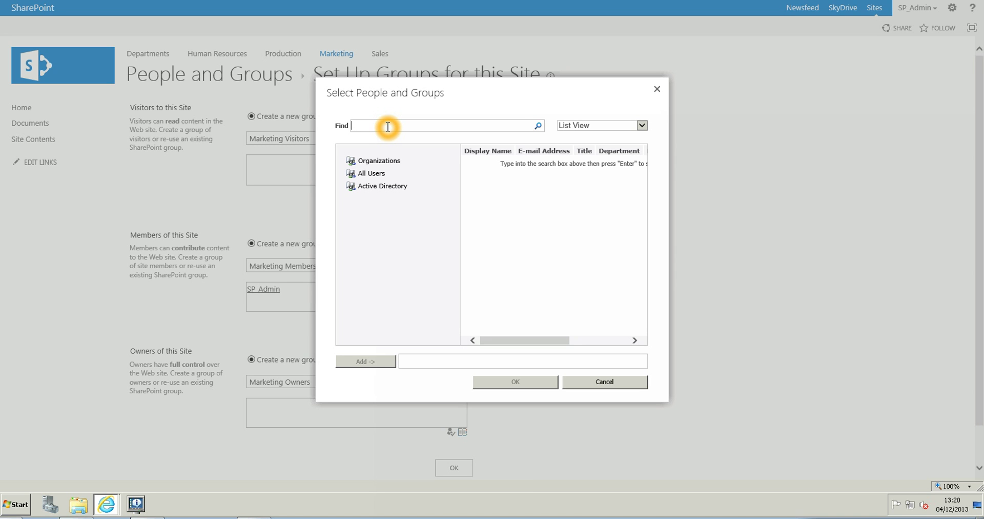
pyautogui.write('simon')
pyautogui.press('Return')
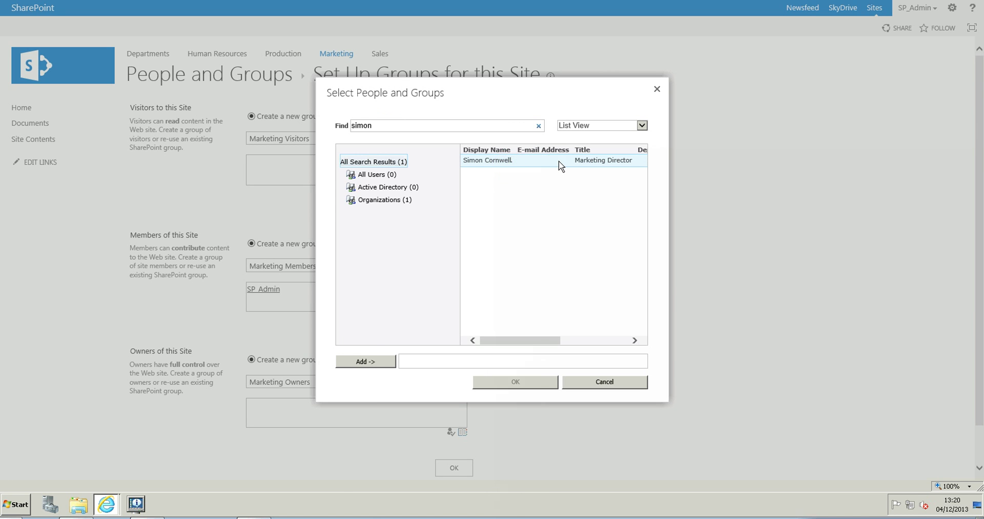
pyautogui.click(366, 361)
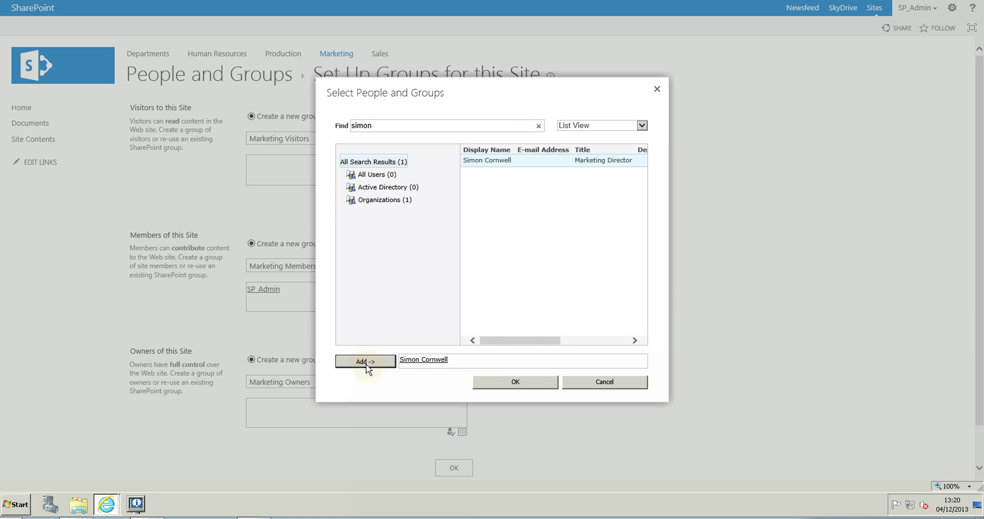
pyautogui.click(515, 382)
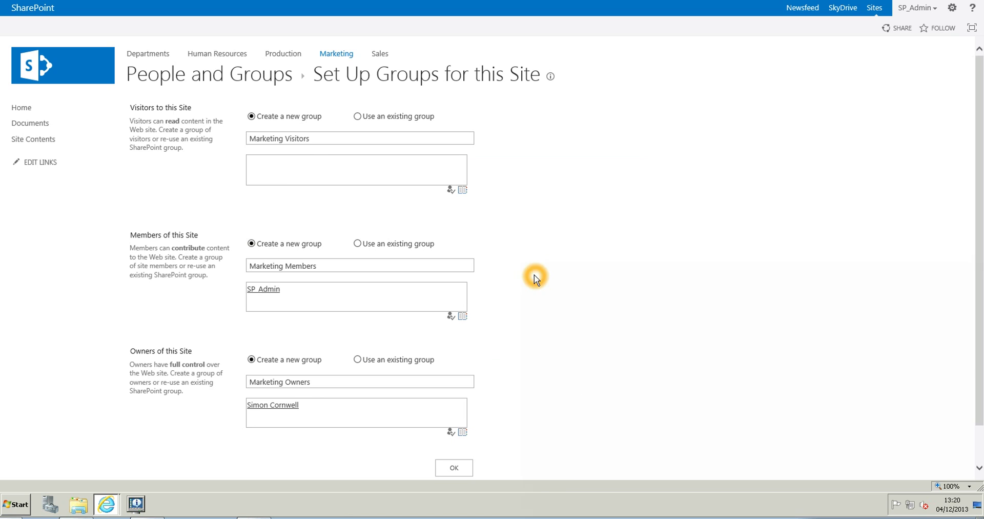
pyautogui.click(533, 349)
pyautogui.click(460, 469)
# Finish creating the new Marketing groups and land on the Marketing home page.
pyautogui.click(577, 333)
pyautogui.click(531, 215)
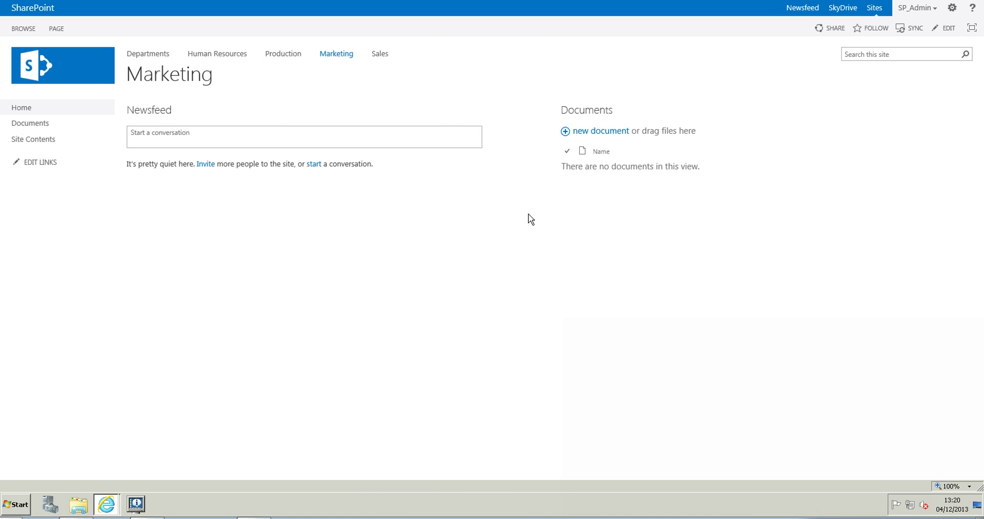
pyautogui.click(340, 61)
# Open the Marketing site's Site Settings page from the Settings gear menu.
pyautogui.click(808, 77)
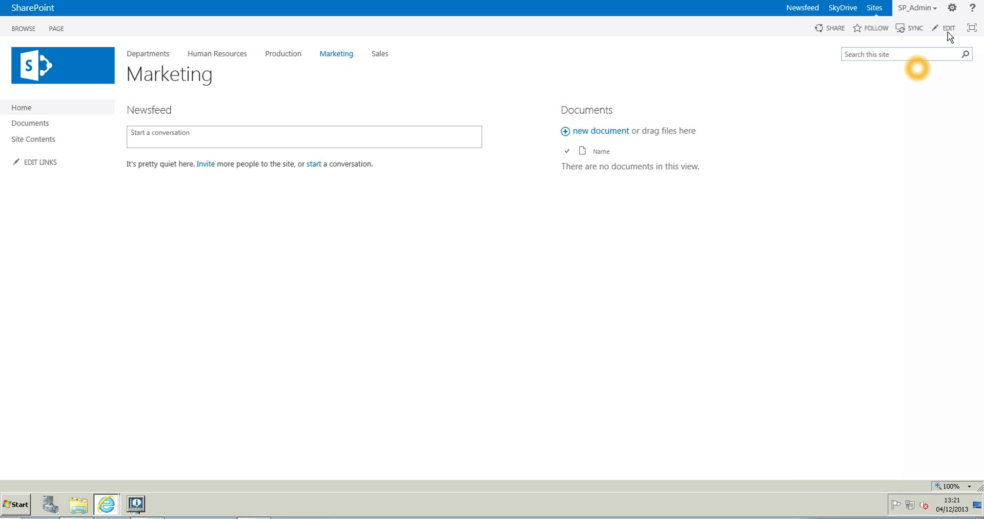
pyautogui.click(953, 9)
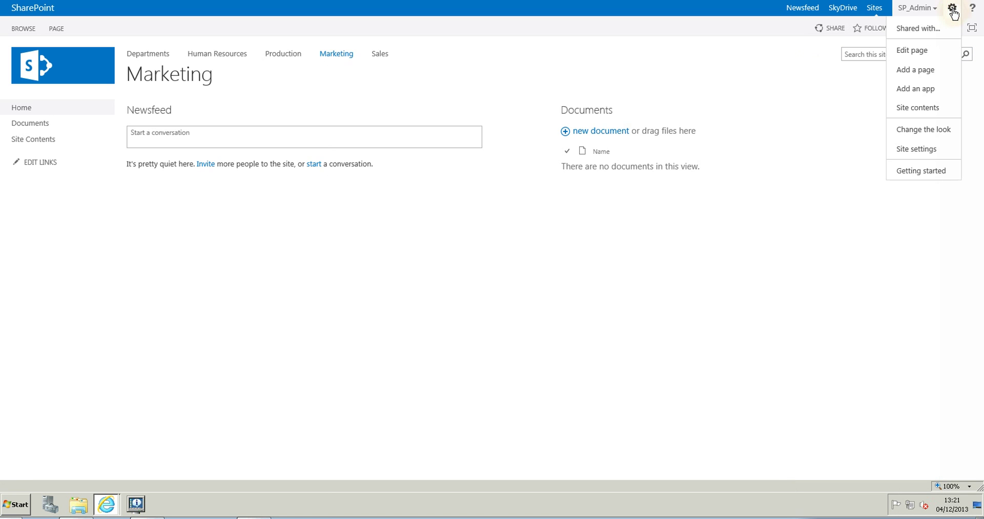
pyautogui.click(929, 149)
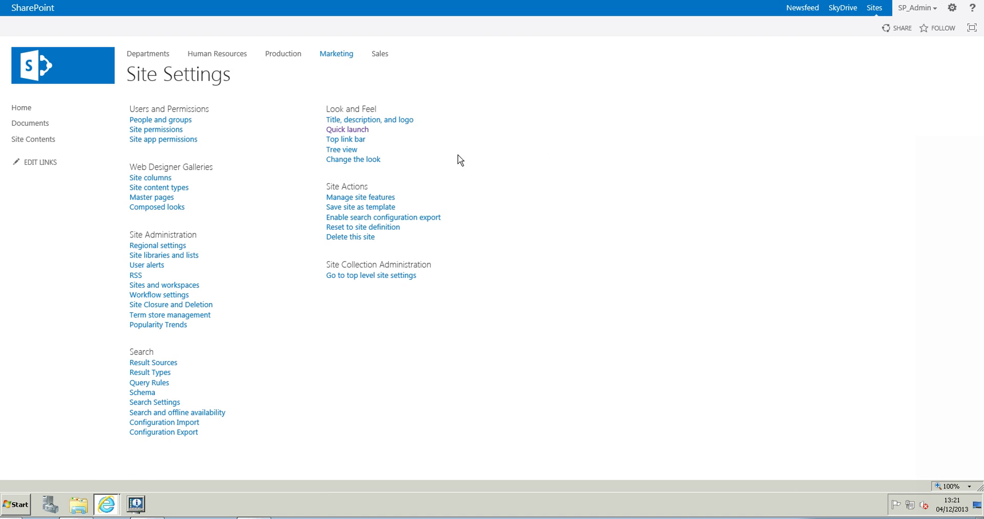
# Open Marketing's Site Permissions page and review the Departments and new Marketing groups listed.
pyautogui.click(162, 131)
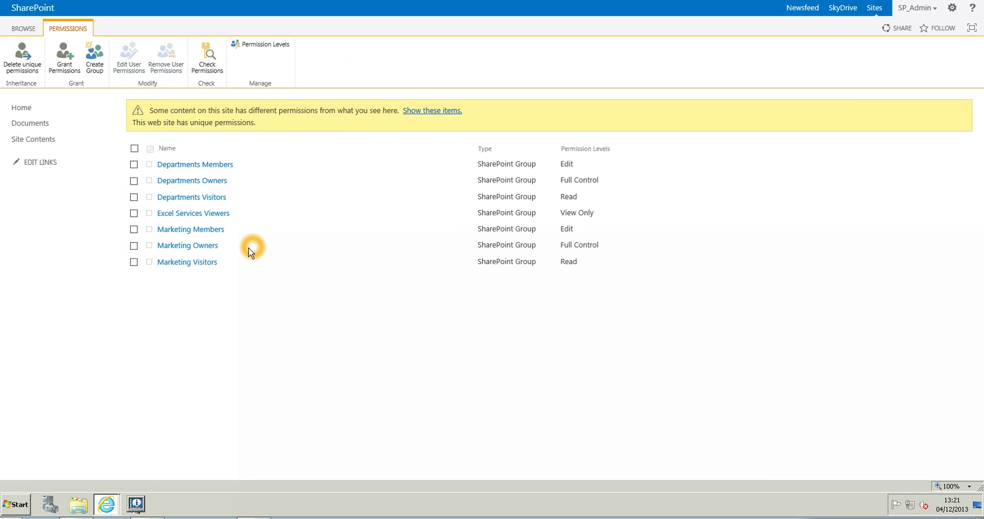
pyautogui.click(195, 247)
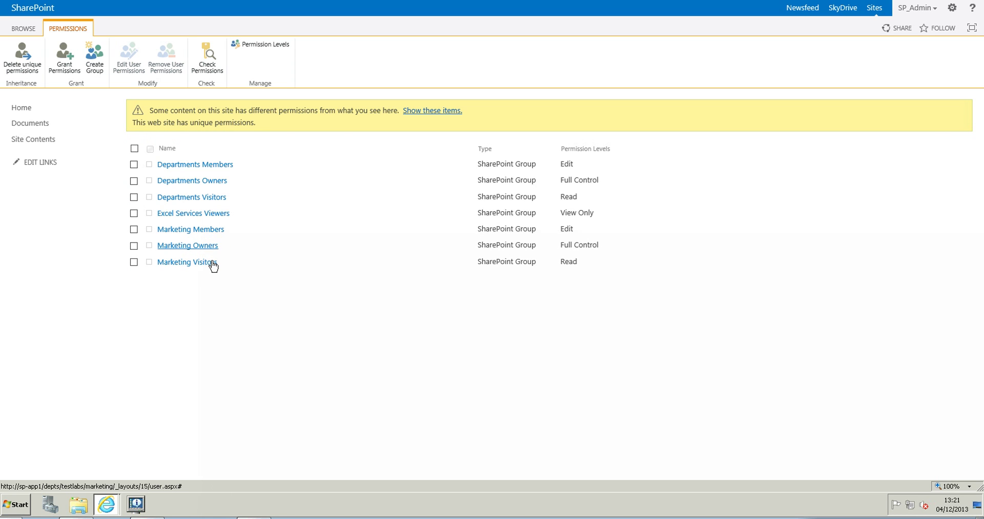
pyautogui.click(212, 264)
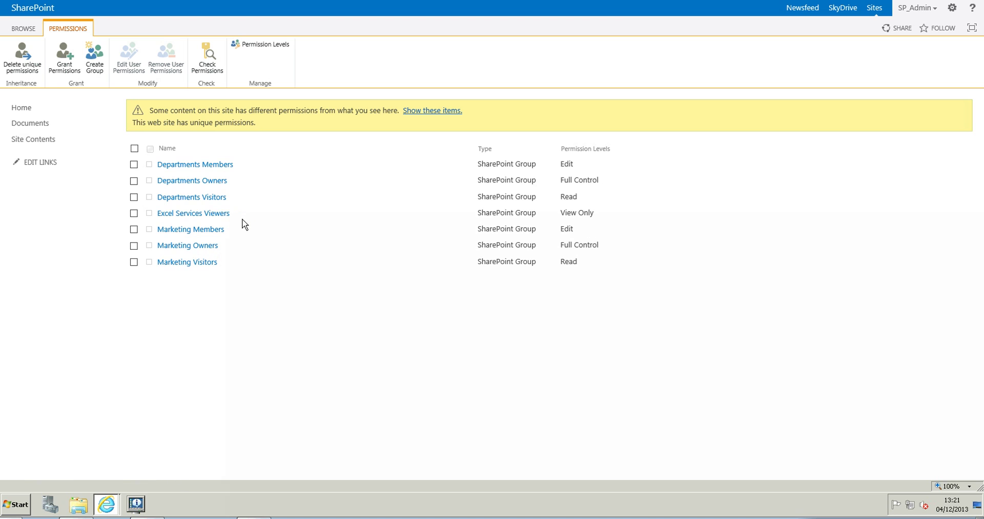
pyautogui.click(205, 200)
pyautogui.click(213, 179)
pyautogui.click(224, 166)
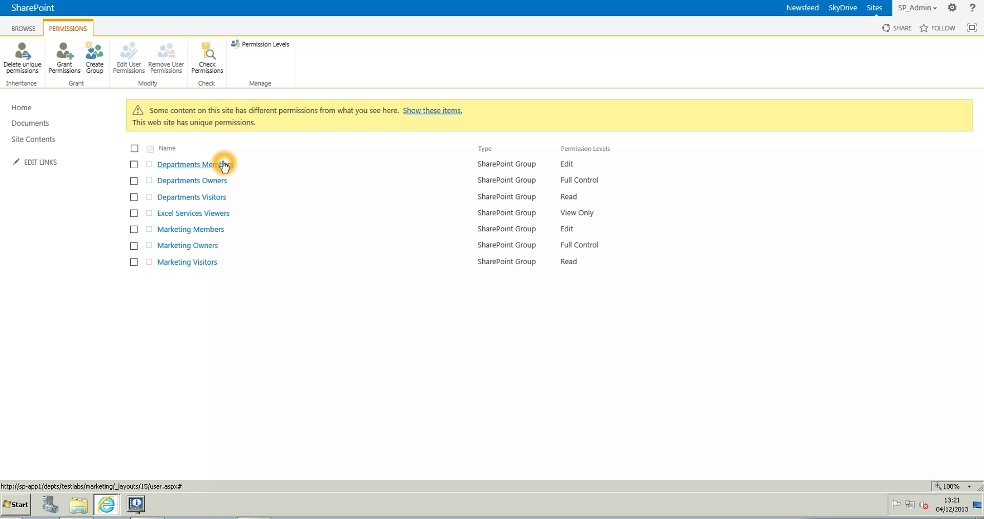
# Remove Excel Services Viewers and Departments Visitors, Owners and Members from Marketing's permissions.
pyautogui.click(134, 212)
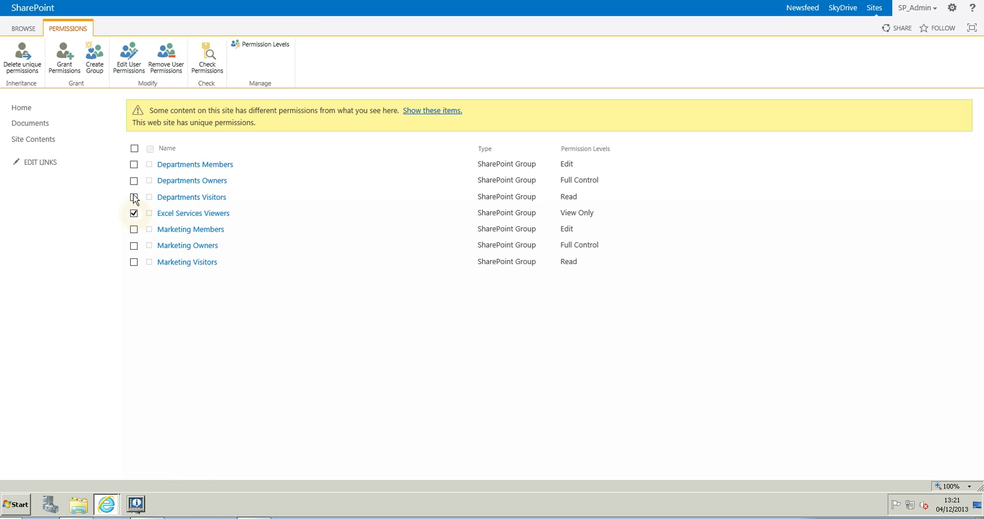
pyautogui.click(134, 198)
pyautogui.click(134, 181)
pyautogui.click(135, 164)
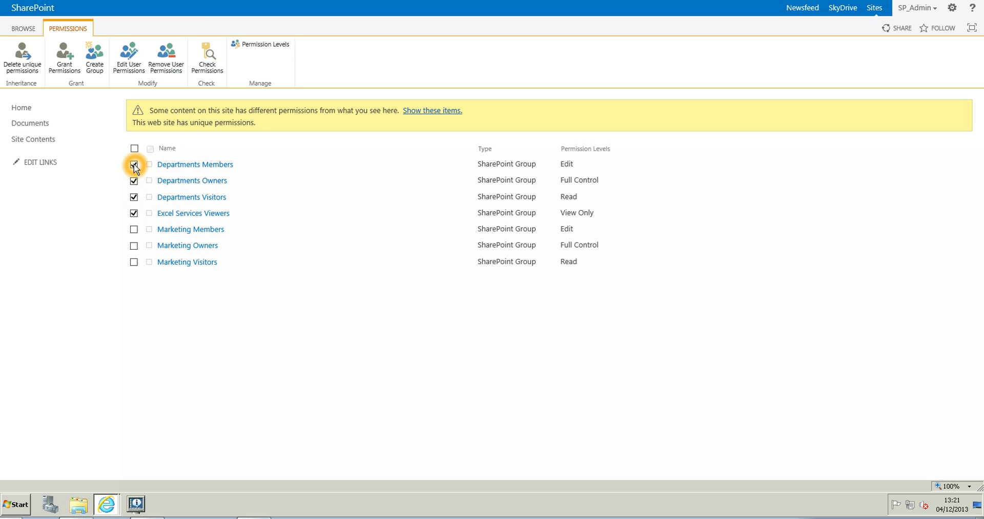
pyautogui.click(175, 72)
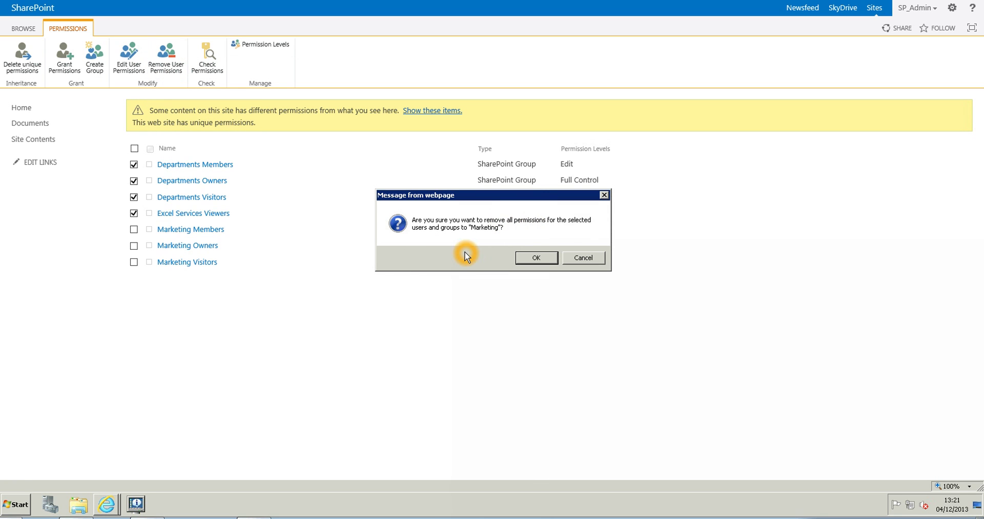
pyautogui.click(548, 257)
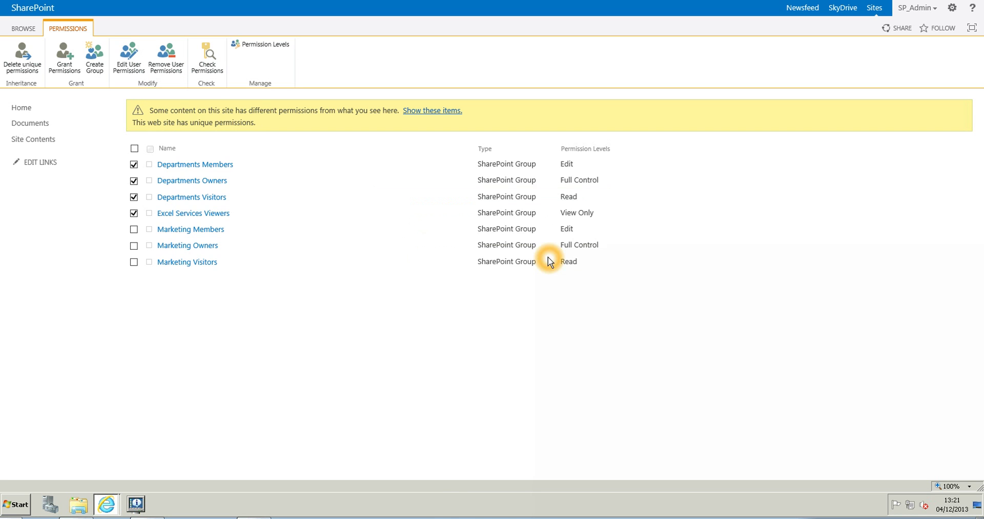